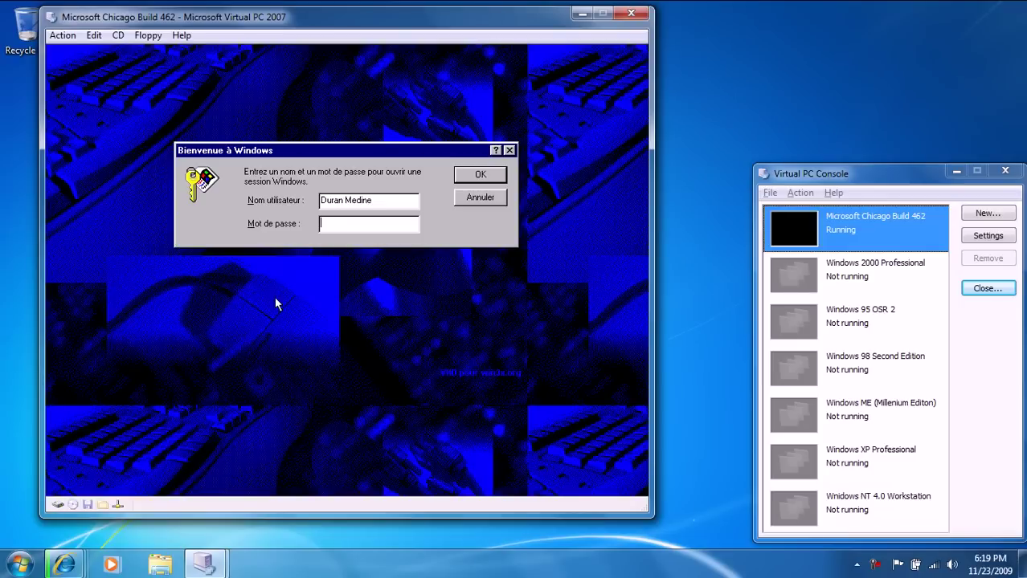
# Enter the account password in the Bienvenue à Windows dialog and log on to the Windows session
pyautogui.write('*****')
pyautogui.press('BackSpace')
pyautogui.press('BackSpace')
pyautogui.press('BackSpace')
pyautogui.press('BackSpace')
pyautogui.press('BackSpace')
pyautogui.write('**')
pyautogui.click(500, 175)
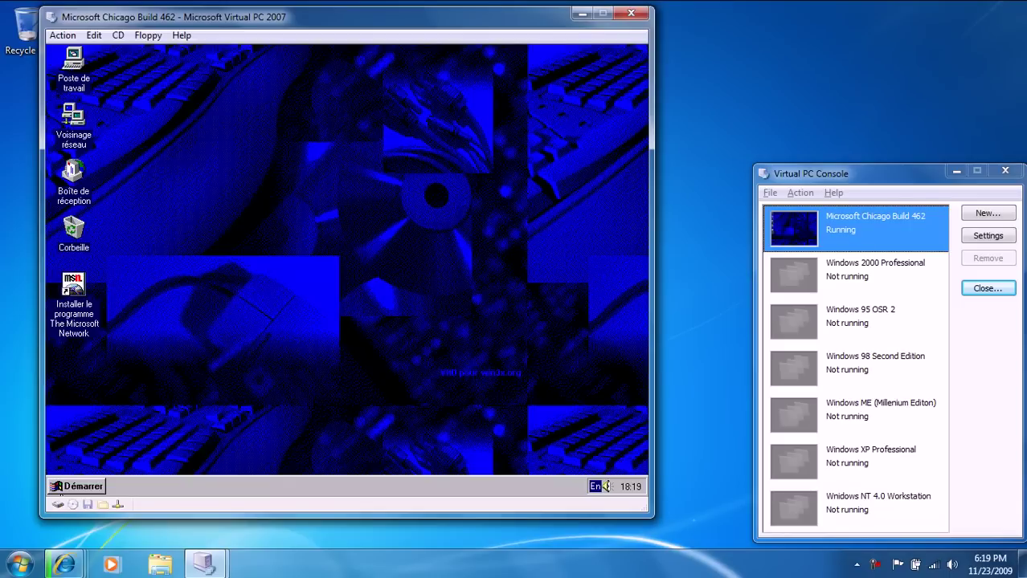
# View the general system properties of Poste de travail, then dismiss them
pyautogui.rightClick(70, 52)
pyautogui.click(112, 167)
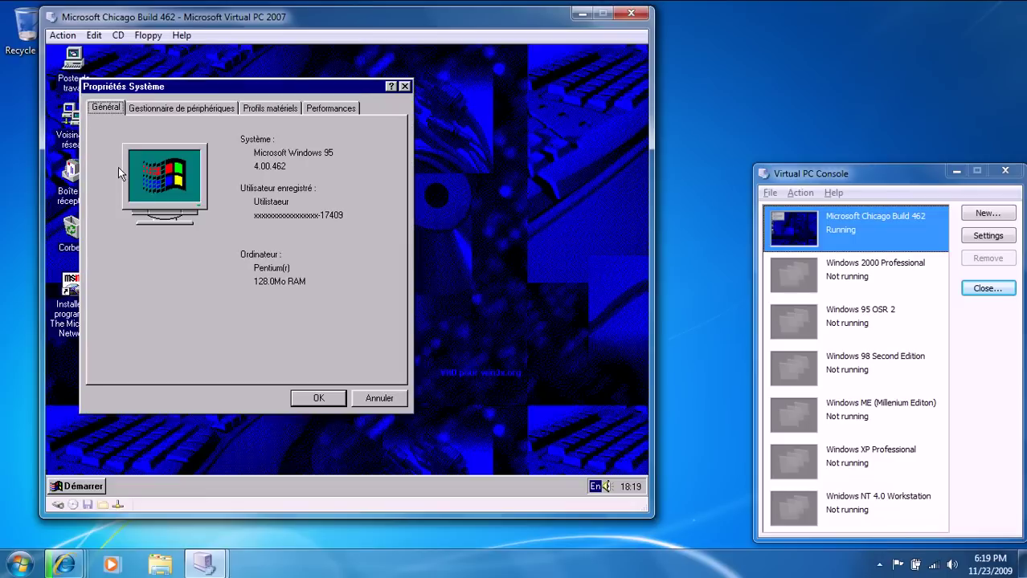
pyautogui.click(318, 401)
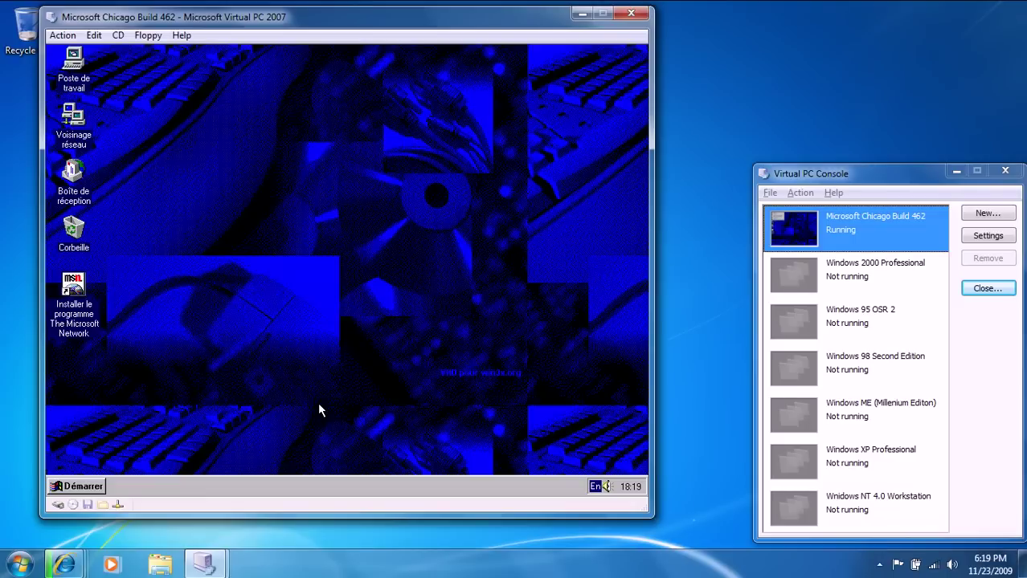
# Run winver to view the Windows version dialog, then dismiss it
pyautogui.click(85, 486)
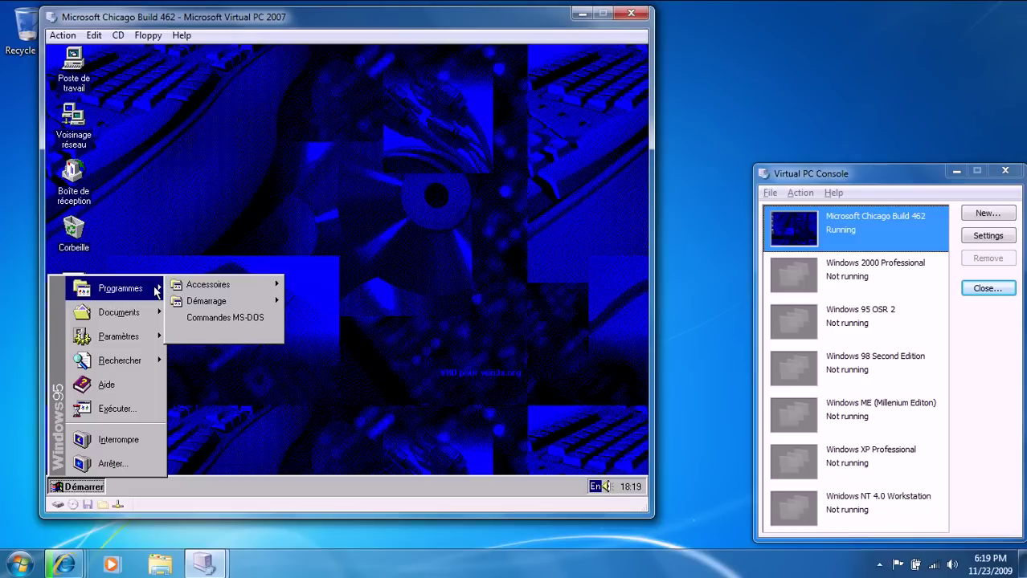
pyautogui.click(95, 416)
pyautogui.write('winver')
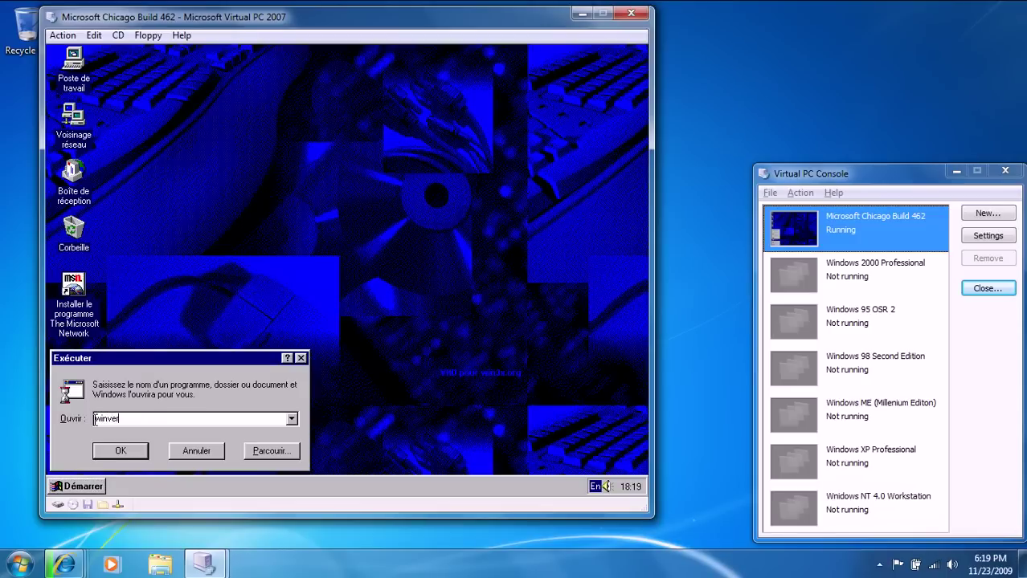
pyautogui.press('Return')
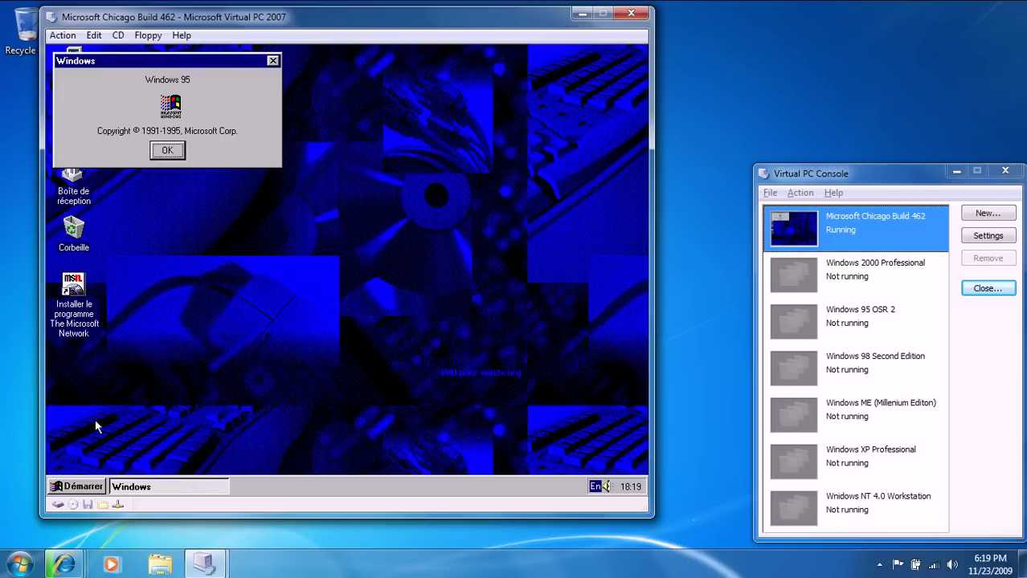
pyautogui.click(166, 149)
# Open the Panneau de configuration and show it maximized with its Barre d'outils enabled
pyautogui.click(76, 486)
pyautogui.moveTo(141, 344)
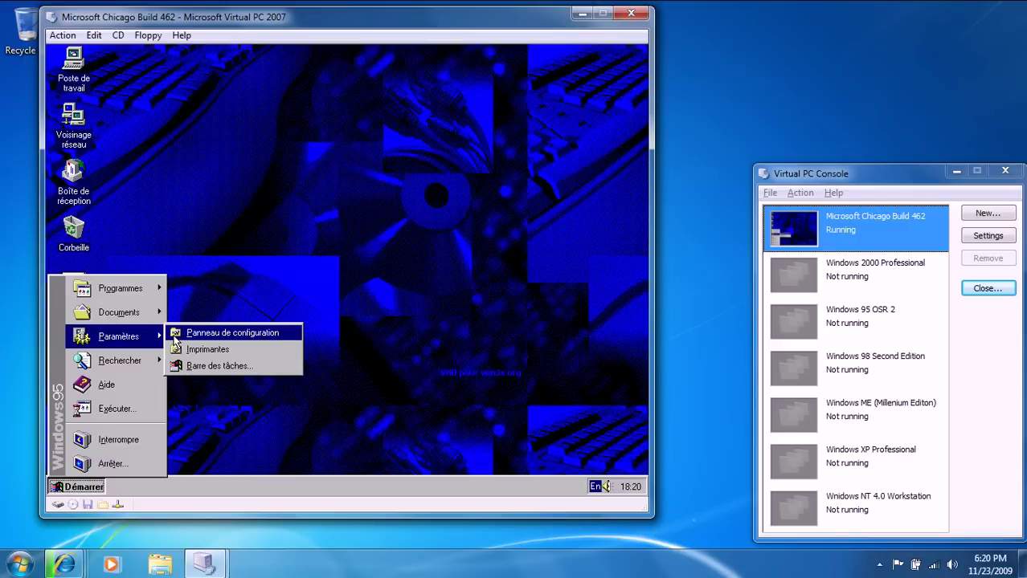
pyautogui.click(175, 341)
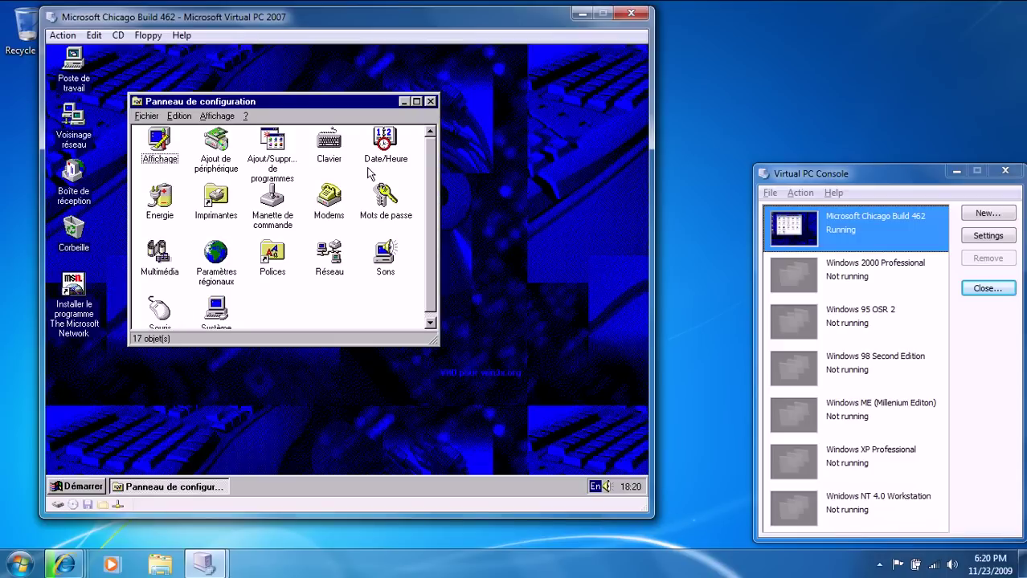
pyautogui.click(179, 115)
pyautogui.click(217, 116)
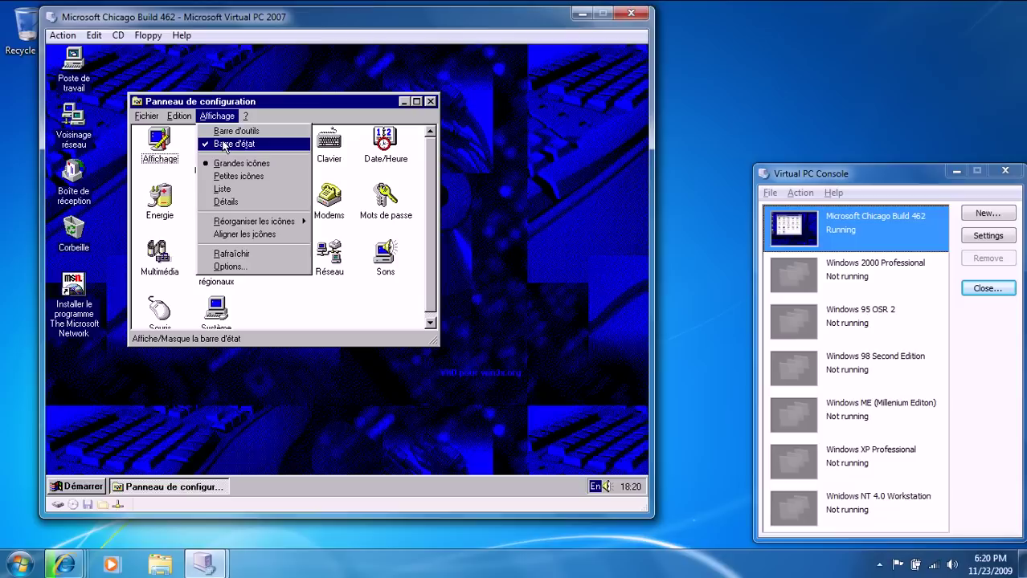
pyautogui.click(233, 131)
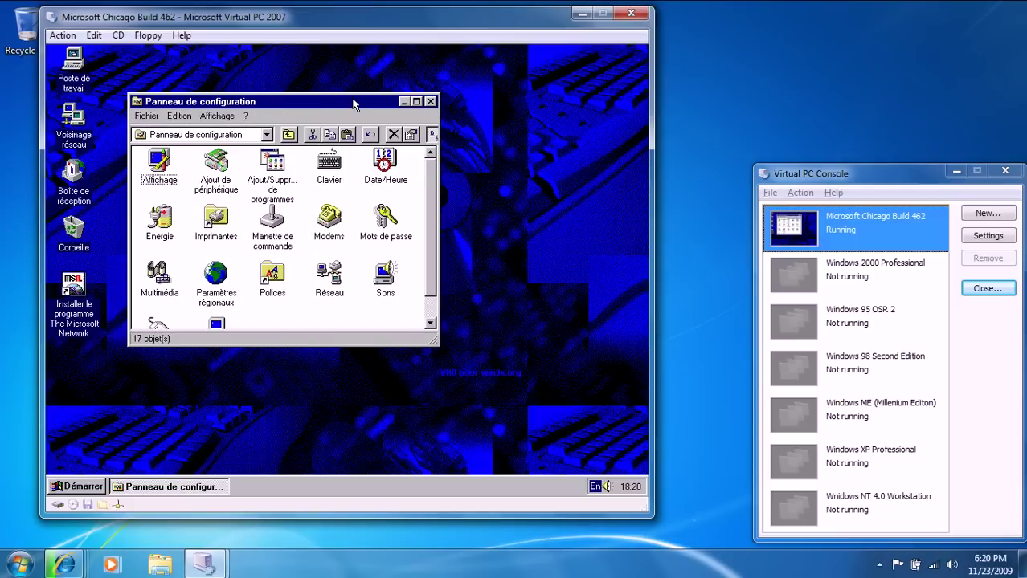
pyautogui.click(415, 103)
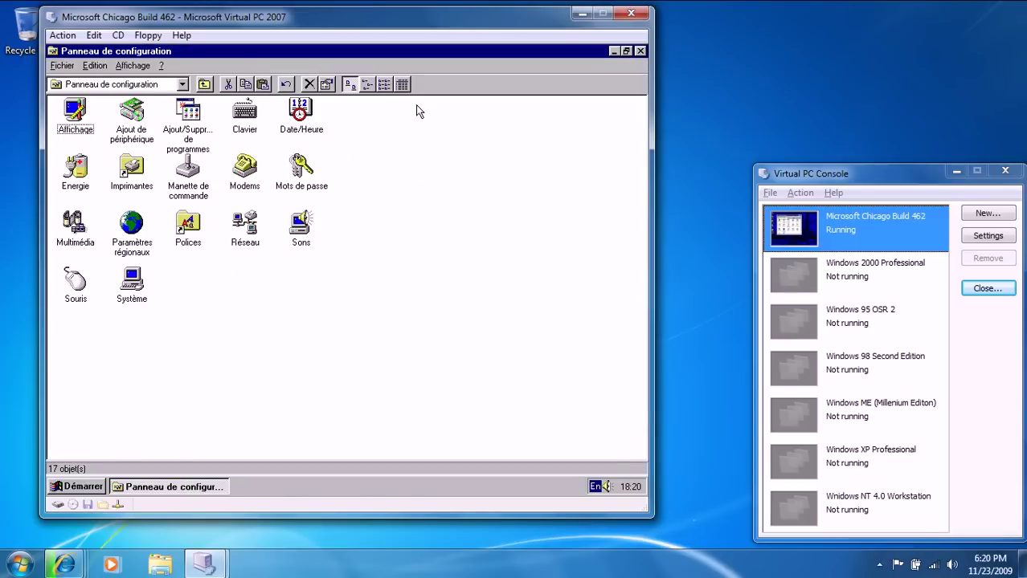
# Sort the Panneau de configuration icons by name (par nom) and align them to the grid
pyautogui.rightClick(418, 157)
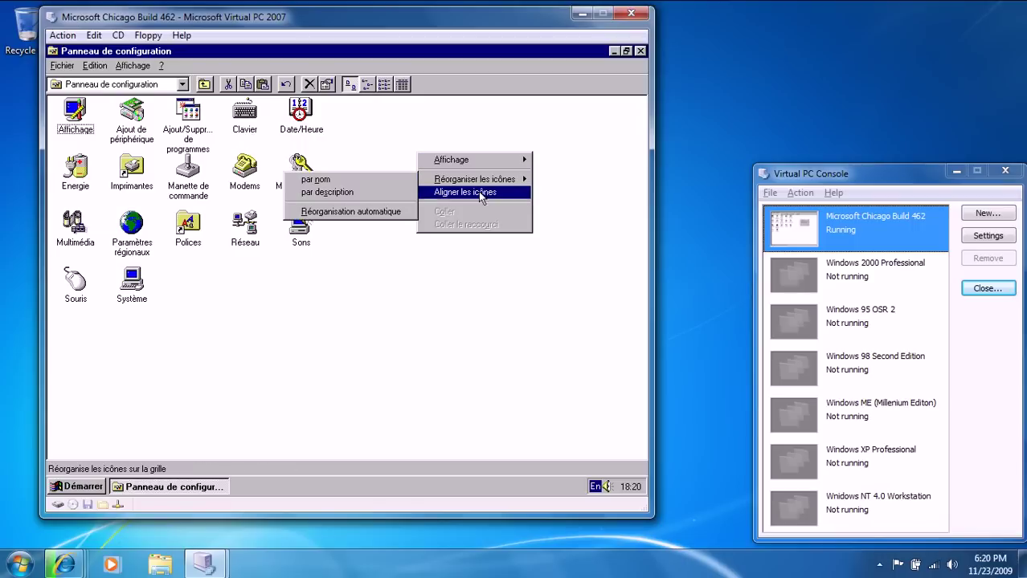
pyautogui.moveTo(502, 185)
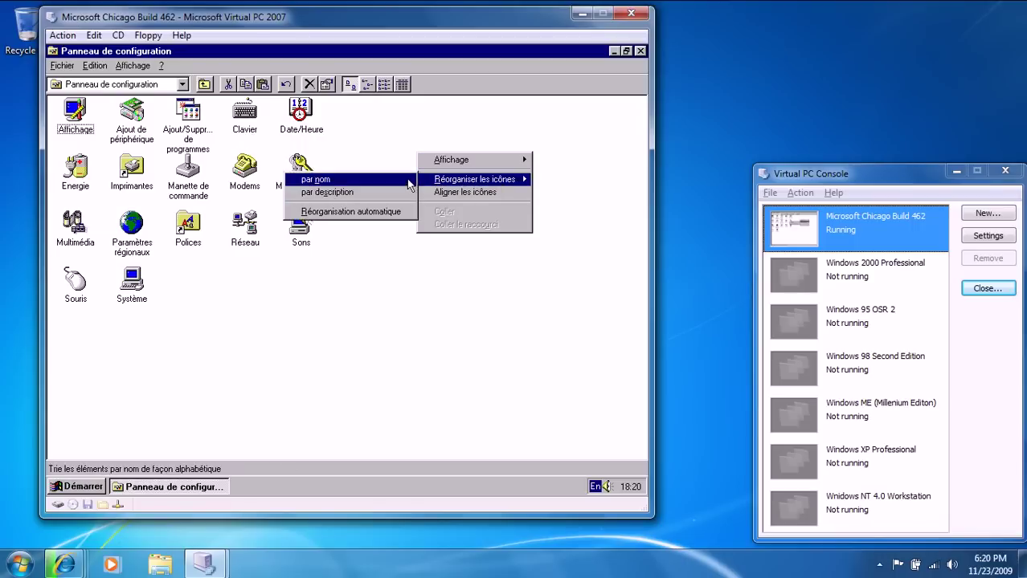
pyautogui.click(381, 180)
pyautogui.rightClick(439, 312)
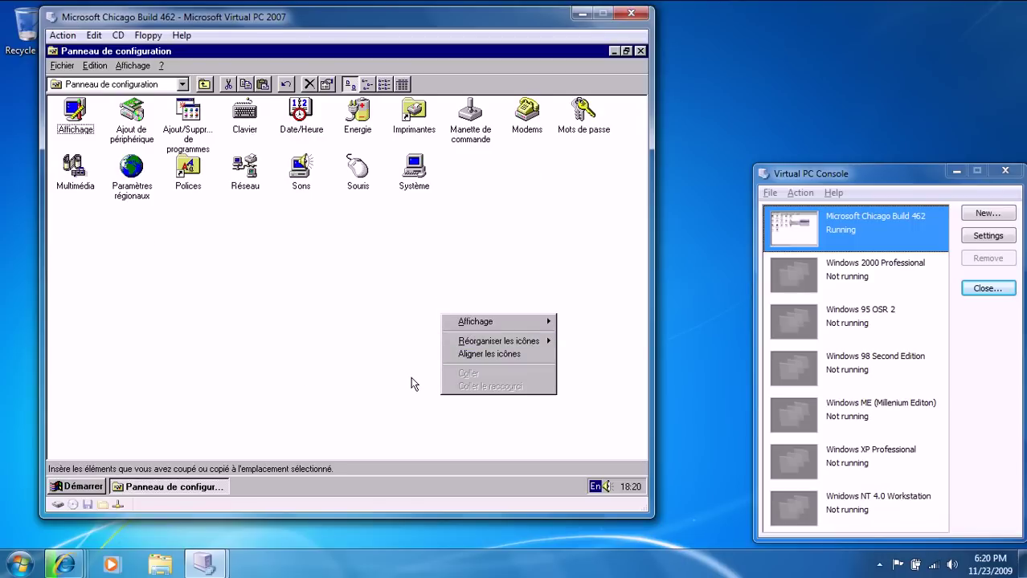
pyautogui.click(463, 353)
# Toggle Réorganisation automatique for the Panneau de configuration icons and close the window
pyautogui.rightClick(459, 343)
pyautogui.moveTo(474, 370)
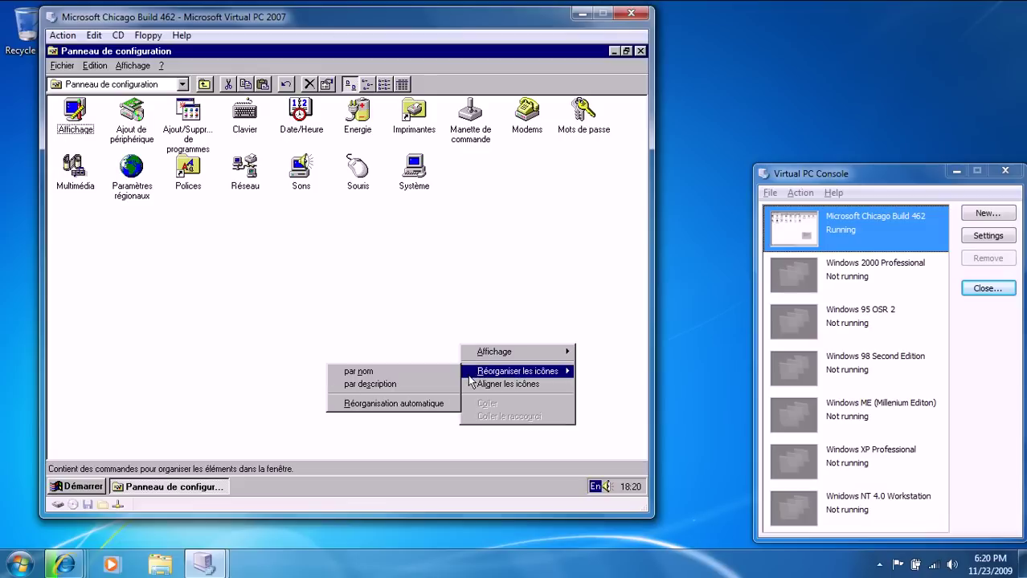
pyautogui.click(409, 404)
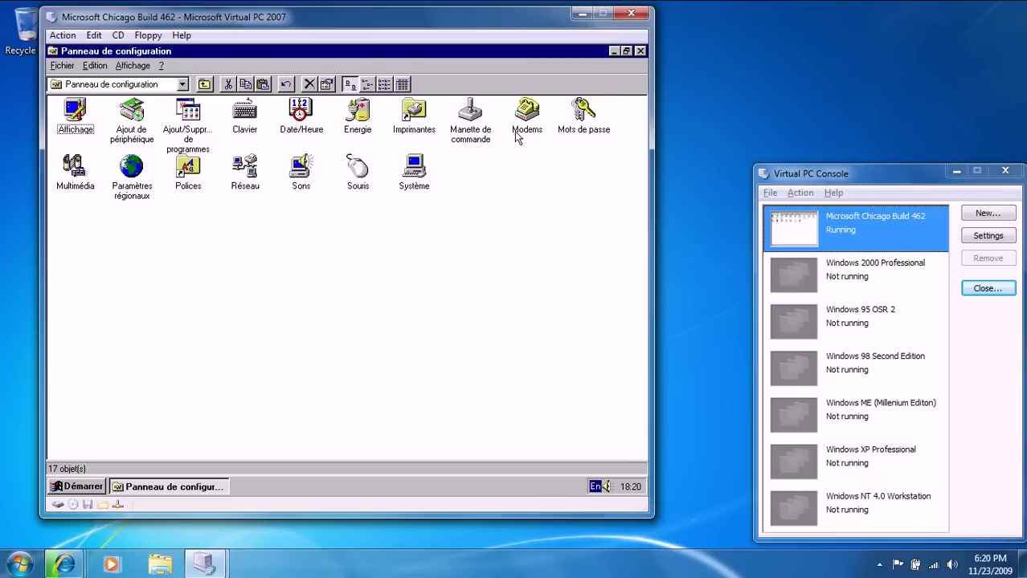
pyautogui.click(641, 51)
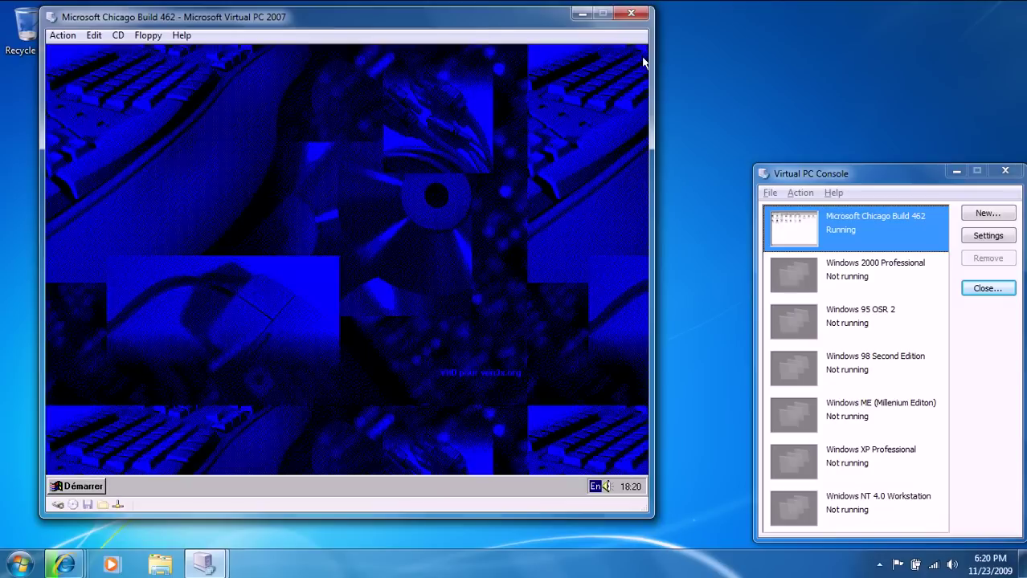
# Open an MS-DOS prompt and set its font size to 8 x 12
pyautogui.click(74, 486)
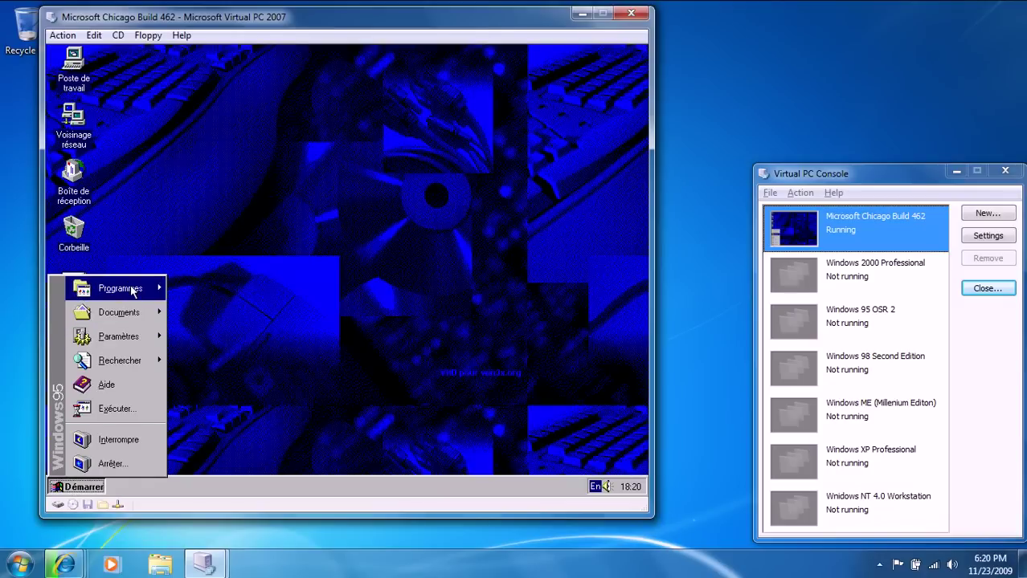
pyautogui.moveTo(89, 288)
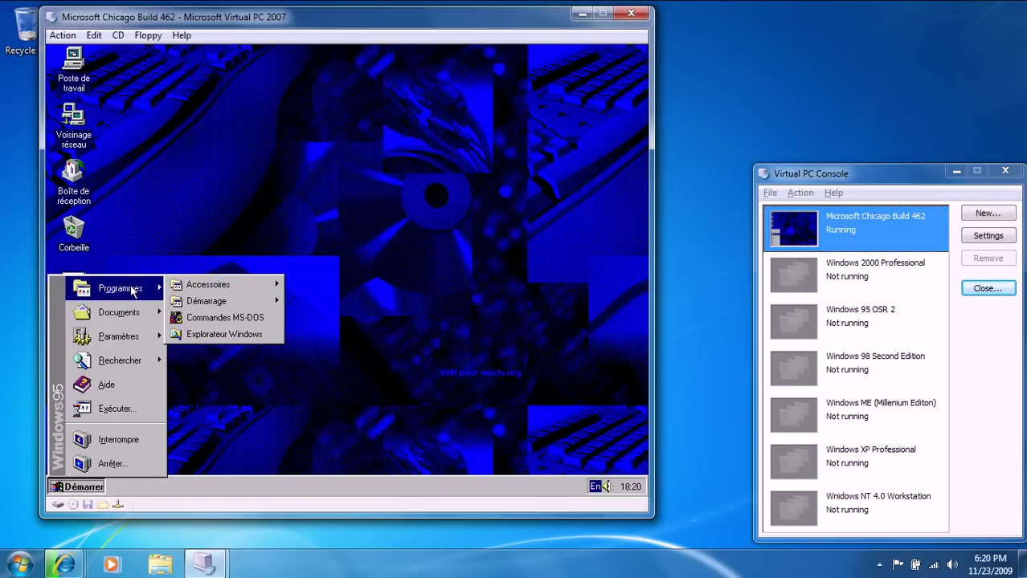
pyautogui.click(233, 324)
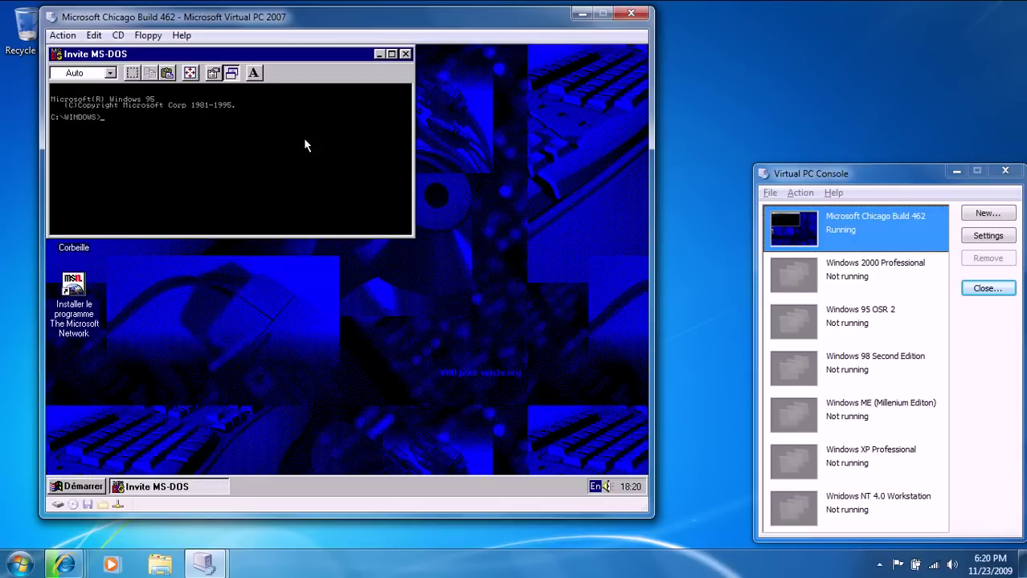
pyautogui.click(256, 75)
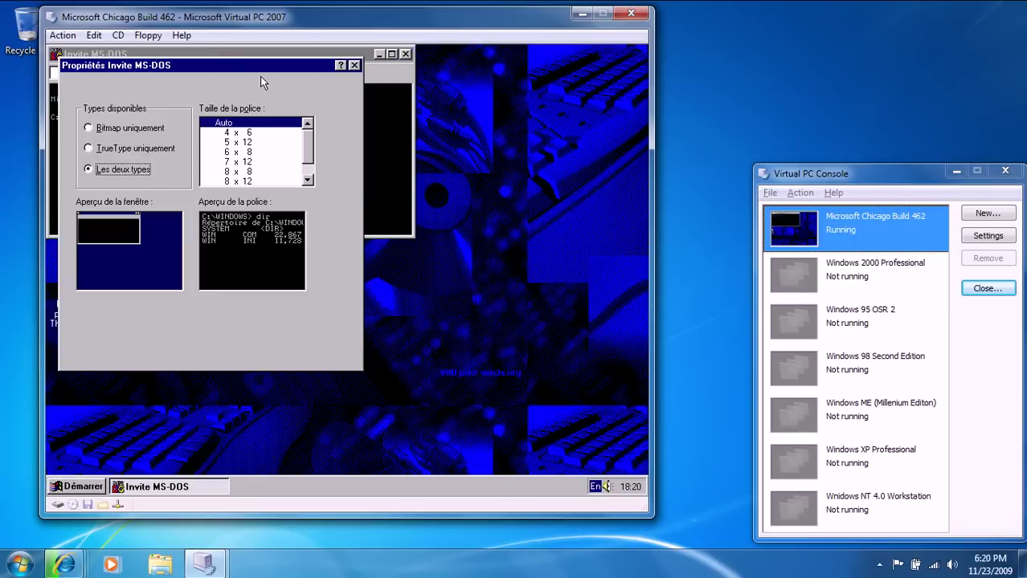
pyautogui.click(256, 181)
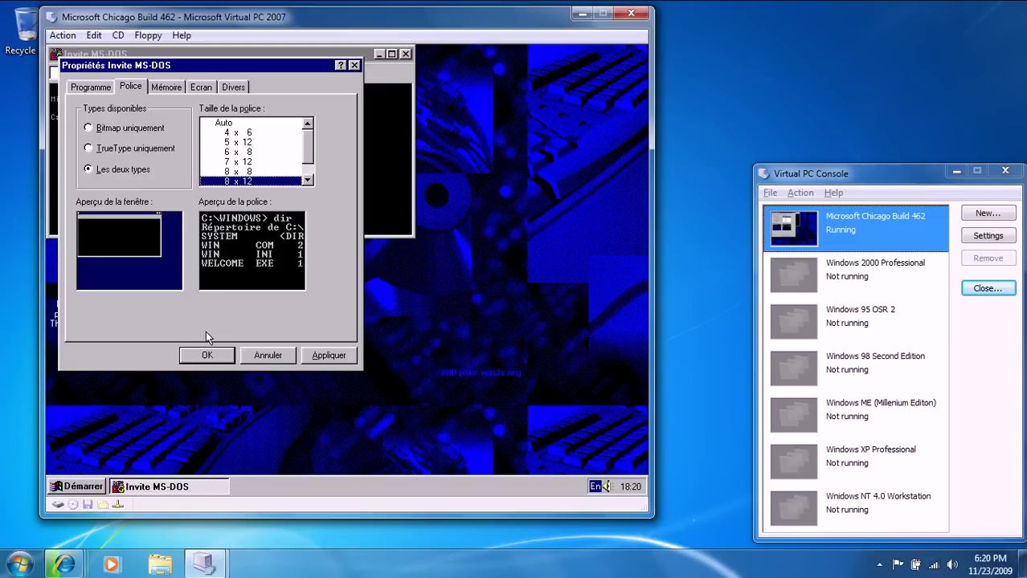
pyautogui.click(207, 359)
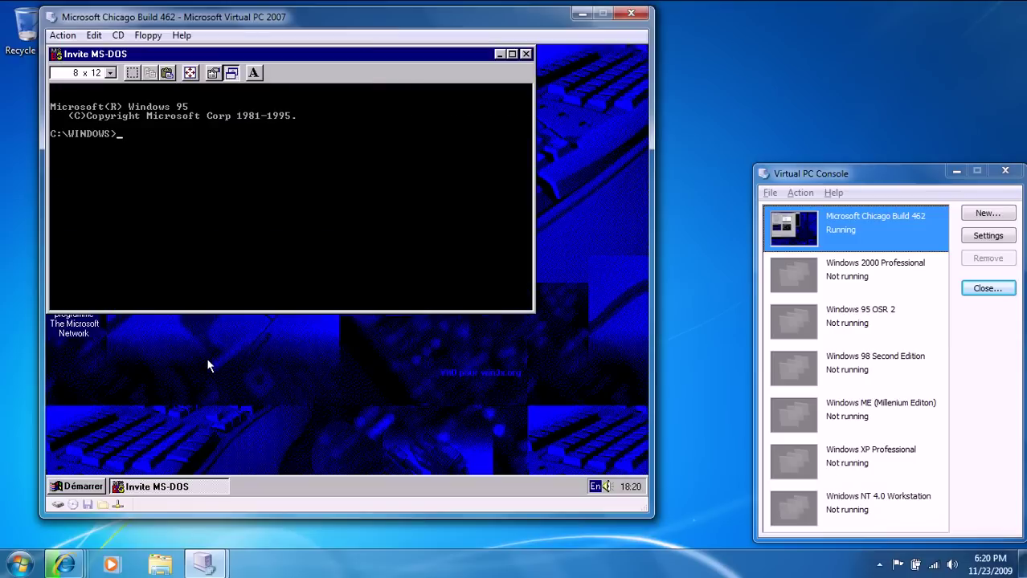
# Run the ver command at the C:\WINDOWS prompt to check the version, then close the MS-DOS window
pyautogui.write('ver')
pyautogui.press('Return')
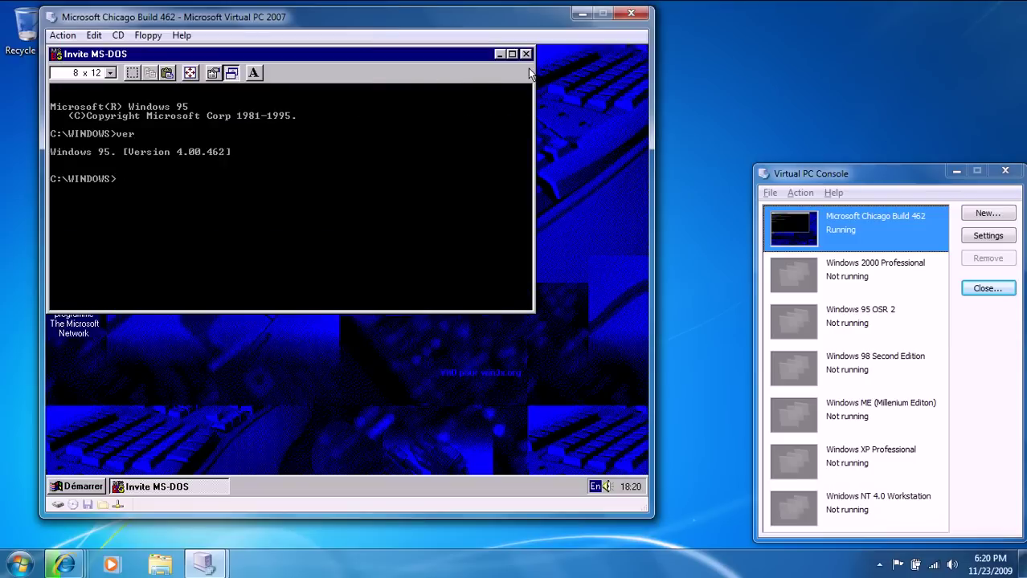
pyautogui.click(526, 55)
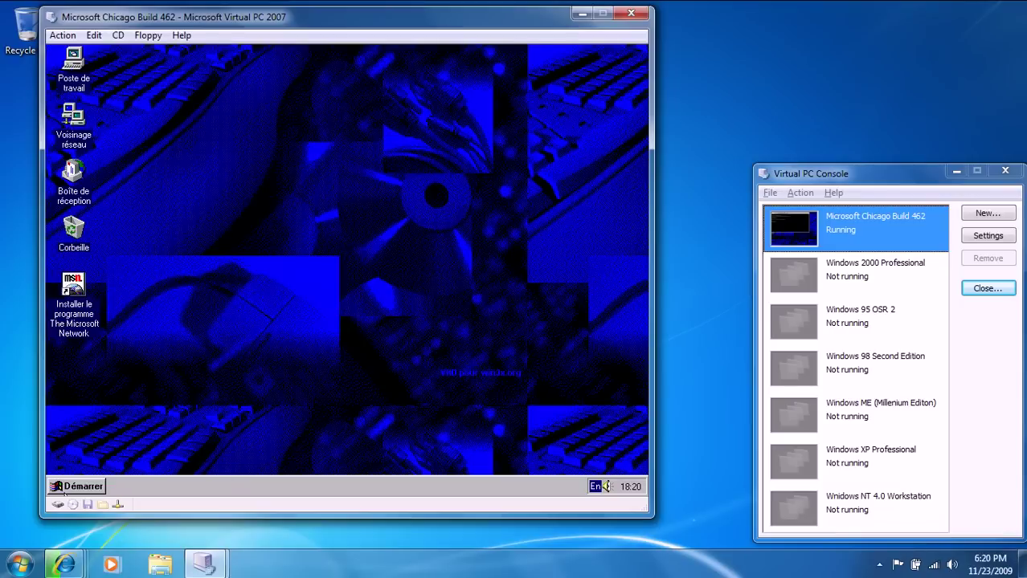
# Open WordPad from the accessories and maximize its window
pyautogui.click(77, 486)
pyautogui.moveTo(154, 287)
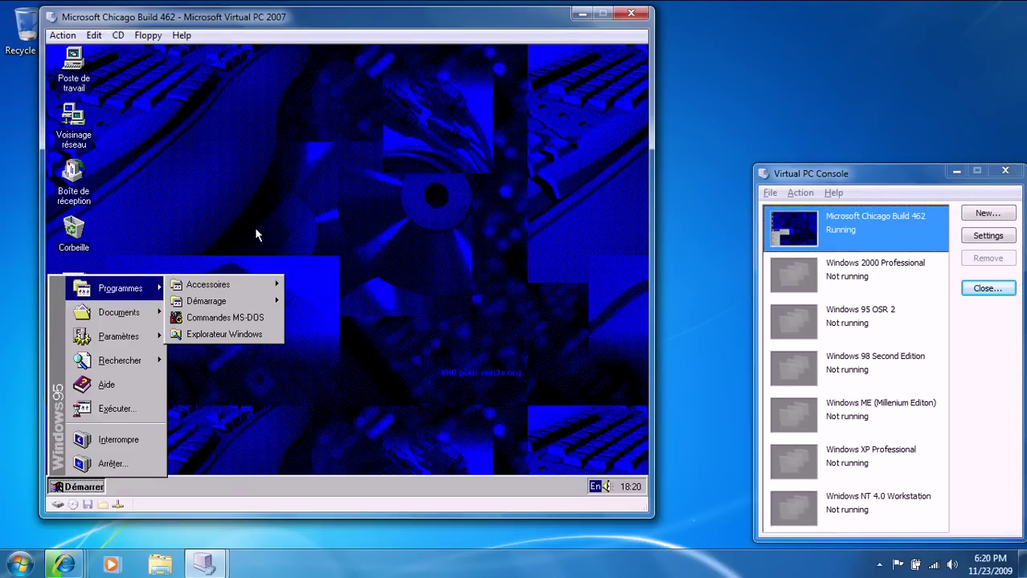
pyautogui.moveTo(259, 285)
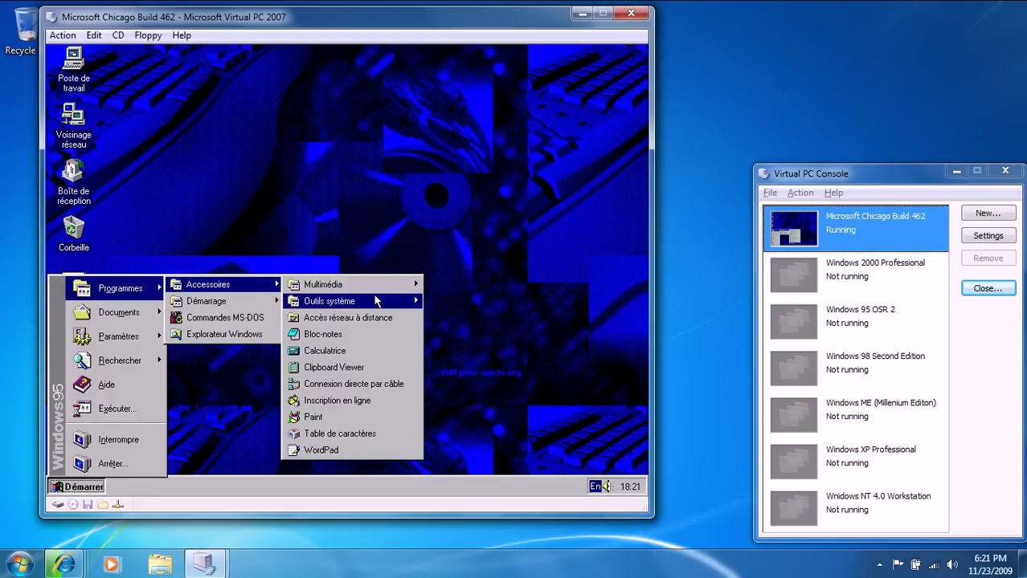
pyautogui.moveTo(378, 281)
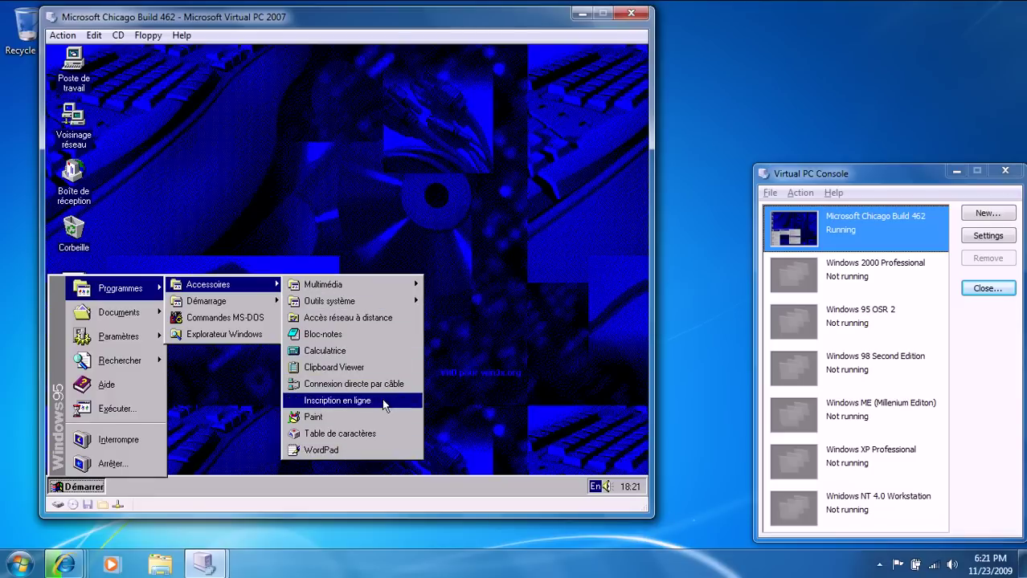
pyautogui.click(381, 456)
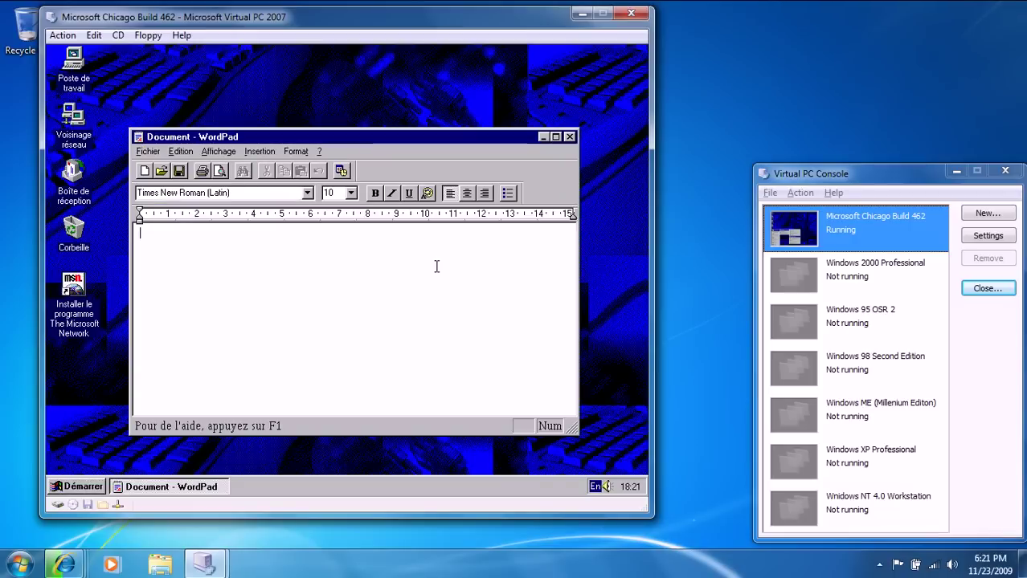
pyautogui.doubleClick(392, 137)
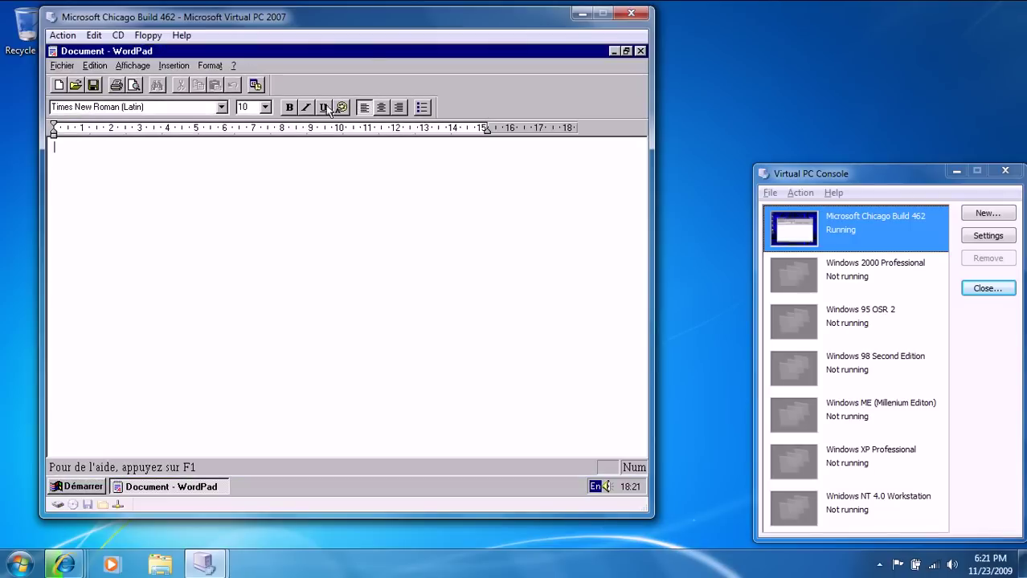
# Try to set the font size to 72 and enter the text "Hey" in the blank document
pyautogui.click(266, 107)
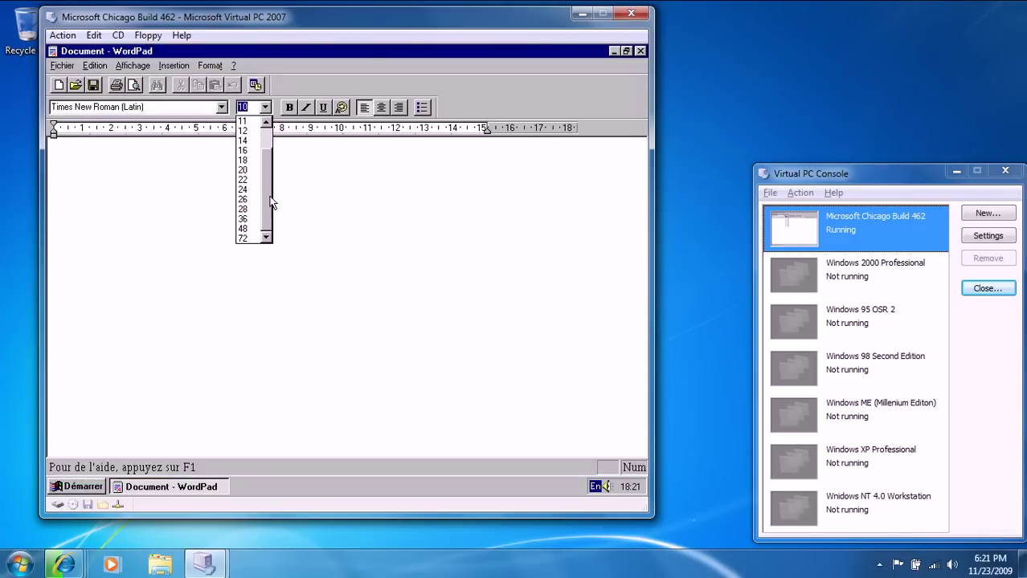
pyautogui.click(249, 238)
pyautogui.write('Hey')
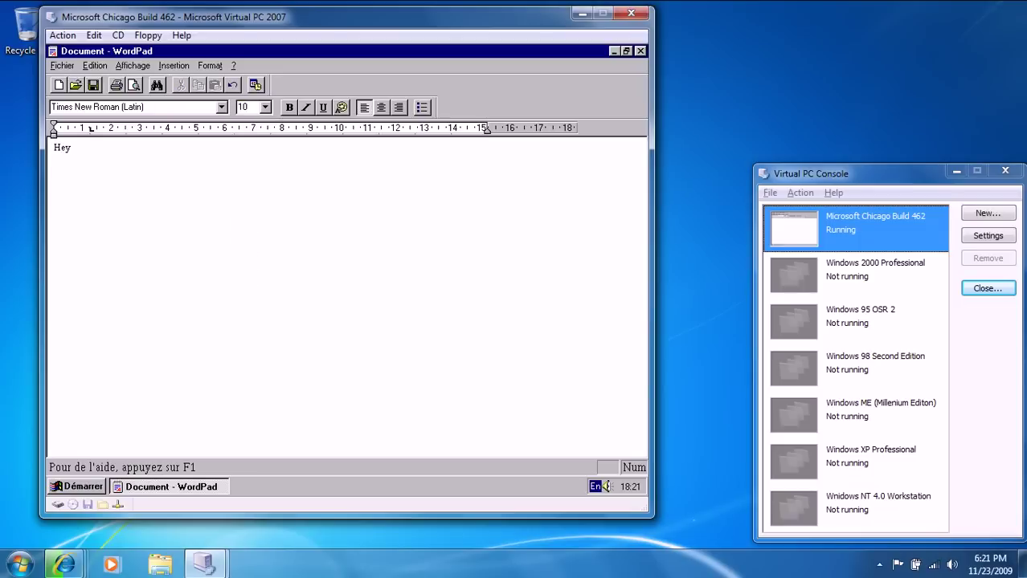
# Set the font size of all the text in the document to 48
pyautogui.hotkey('ctrl', 'a')
pyautogui.click(266, 108)
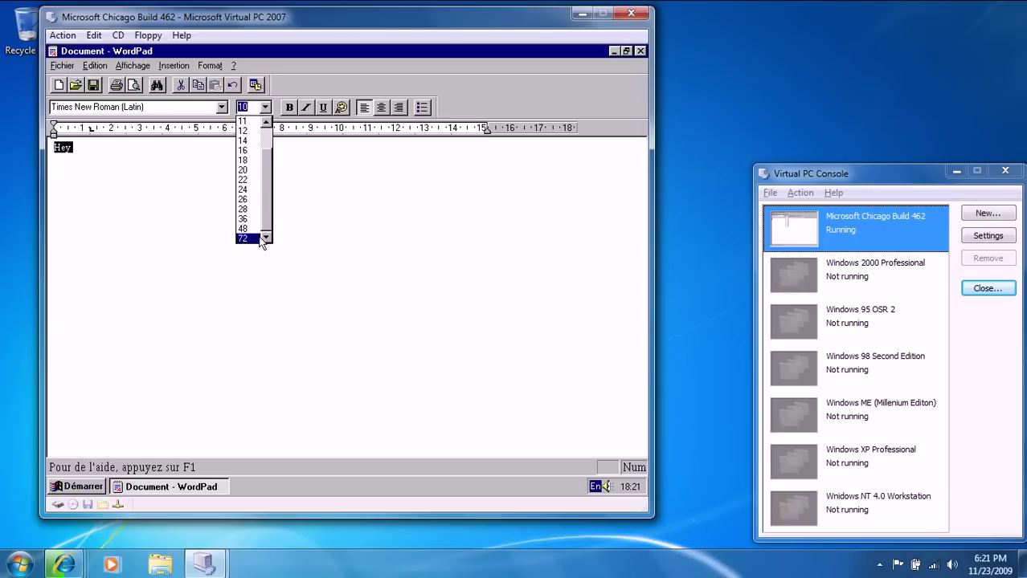
pyautogui.click(254, 230)
# Extend the text to read "Hey guys I am using Chicago Build 462", starting a new line before "Chicago"
pyautogui.press('End')
pyautogui.write('gu')
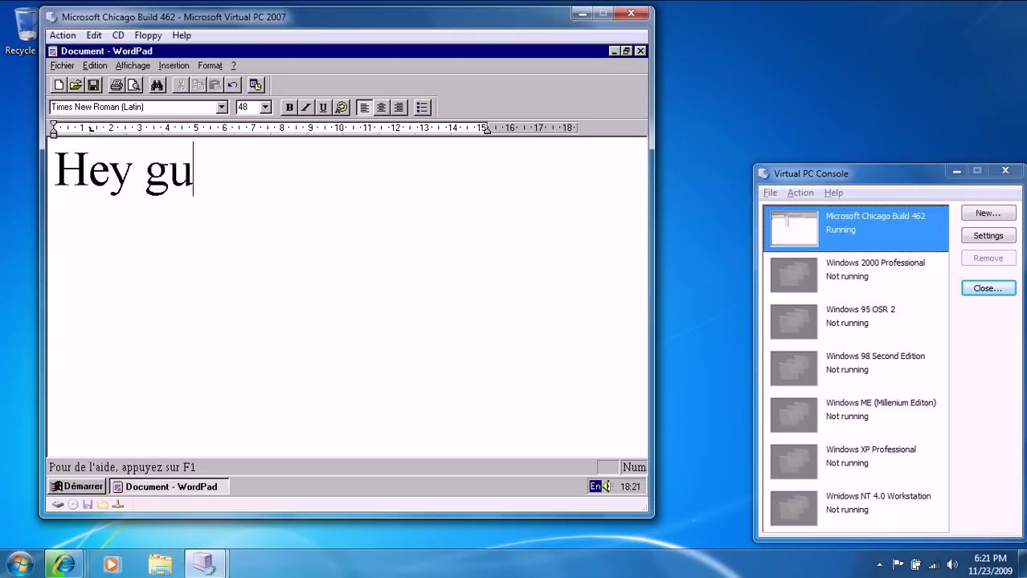
pyautogui.write('ys I ')
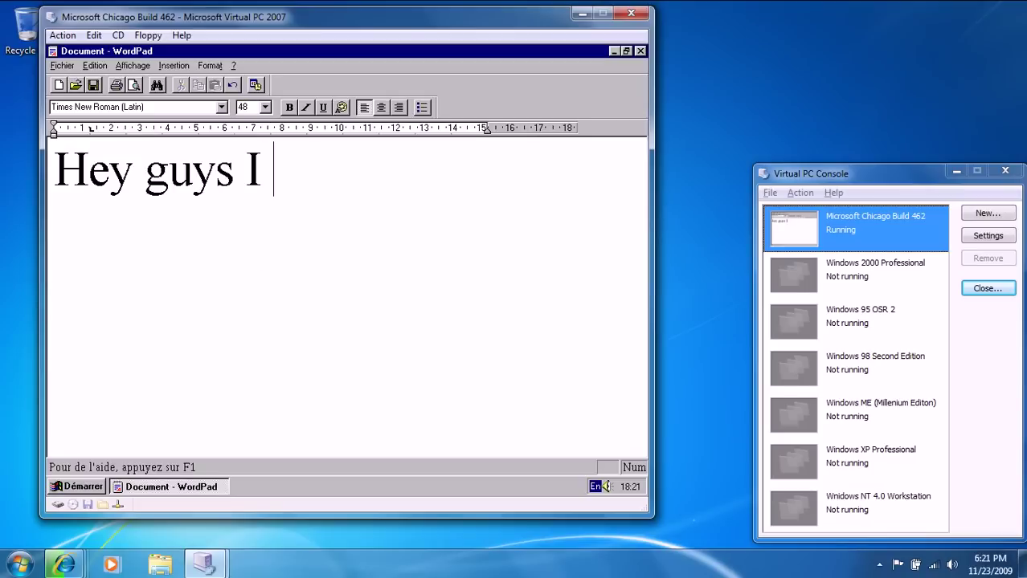
pyautogui.write('am using')
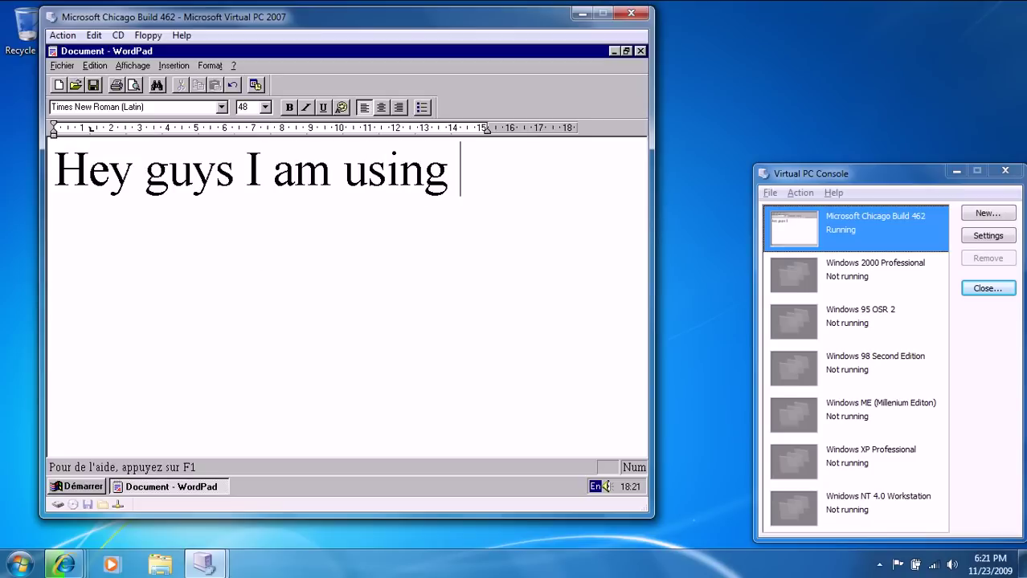
pyautogui.press('Return')
pyautogui.write('Ch')
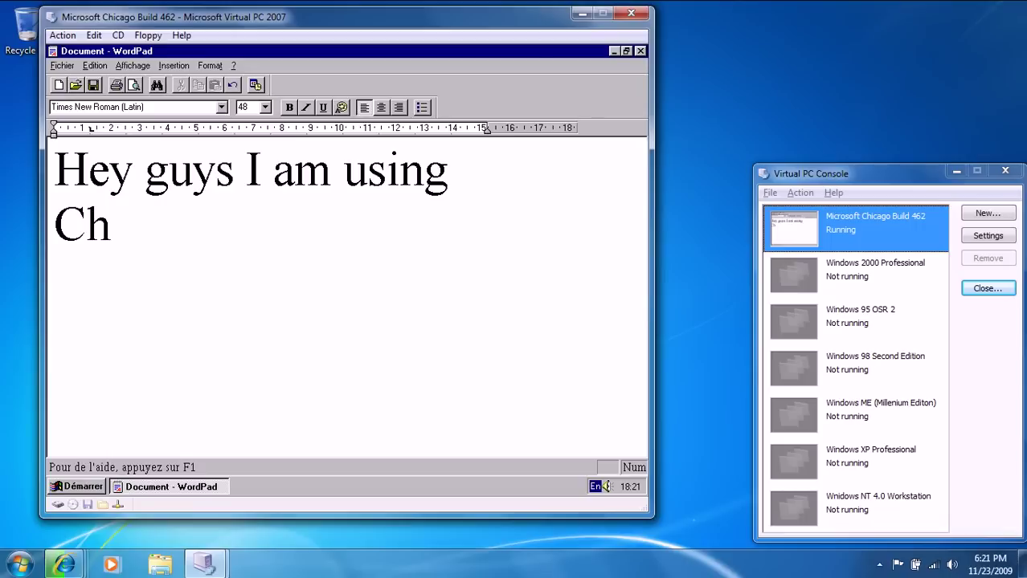
pyautogui.write('icago /')
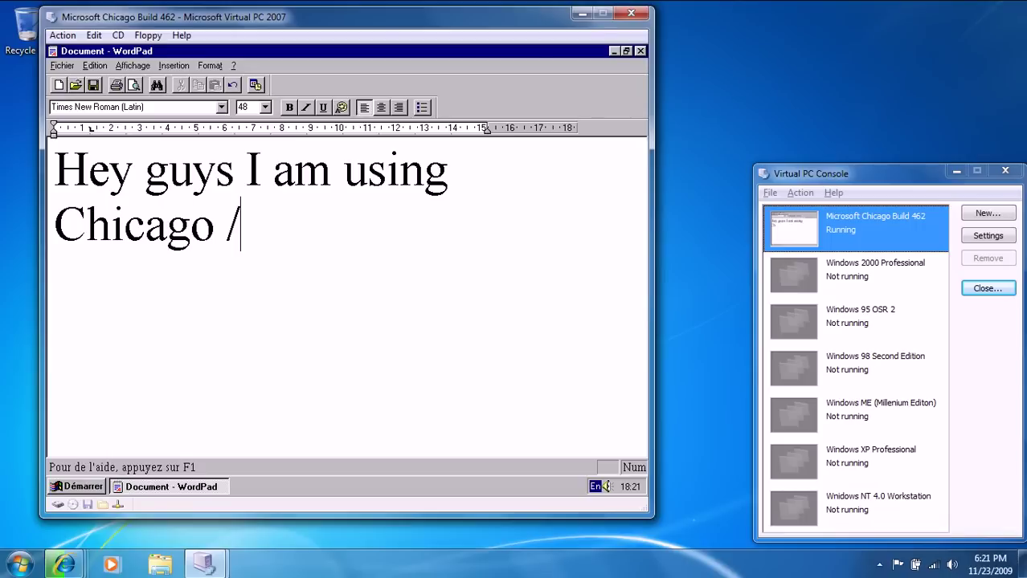
pyautogui.press('BackSpace')
pyautogui.write('Build ')
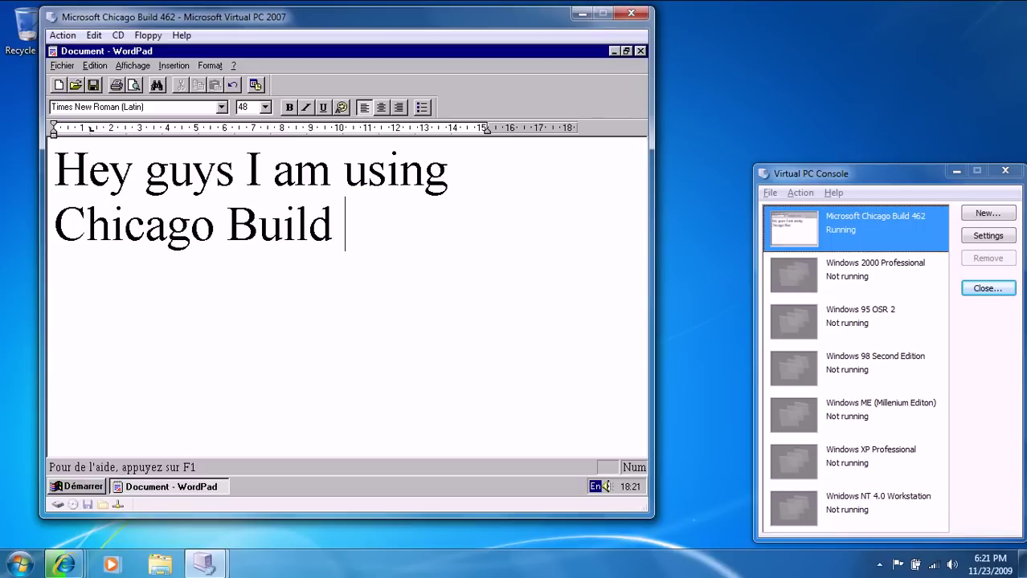
pyautogui.write('462')
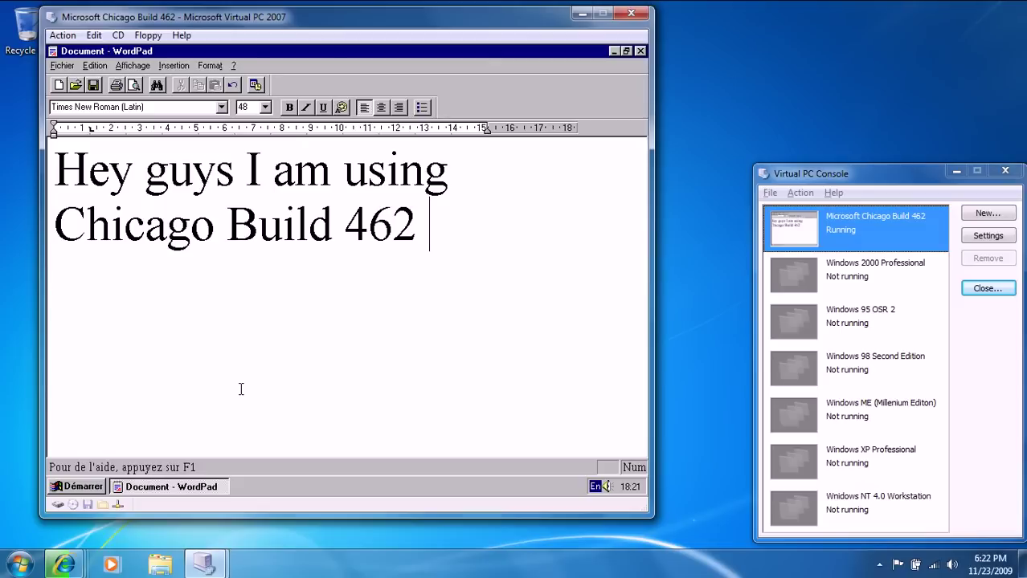
# Continue the text after "462" with "I set my keyboard to English but it was in French so"
pyautogui.write('I')
pyautogui.press('BackSpace')
pyautogui.write('I set')
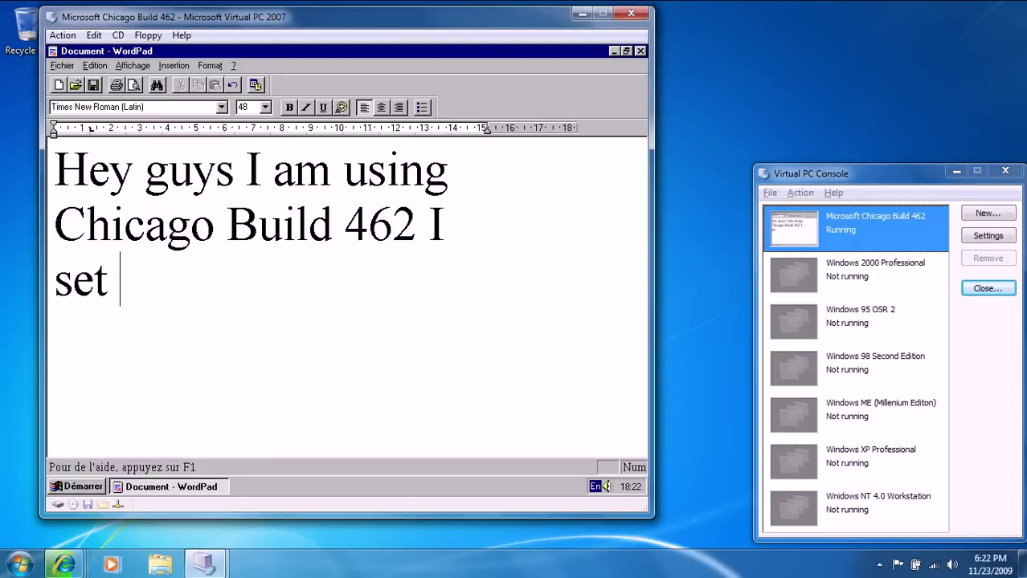
pyautogui.write('my ')
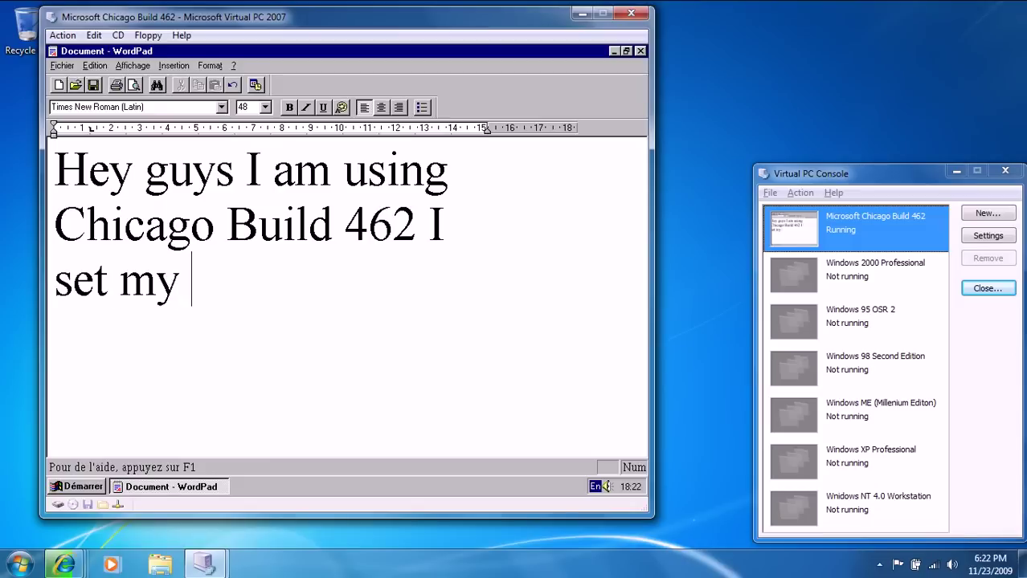
pyautogui.write('keyb')
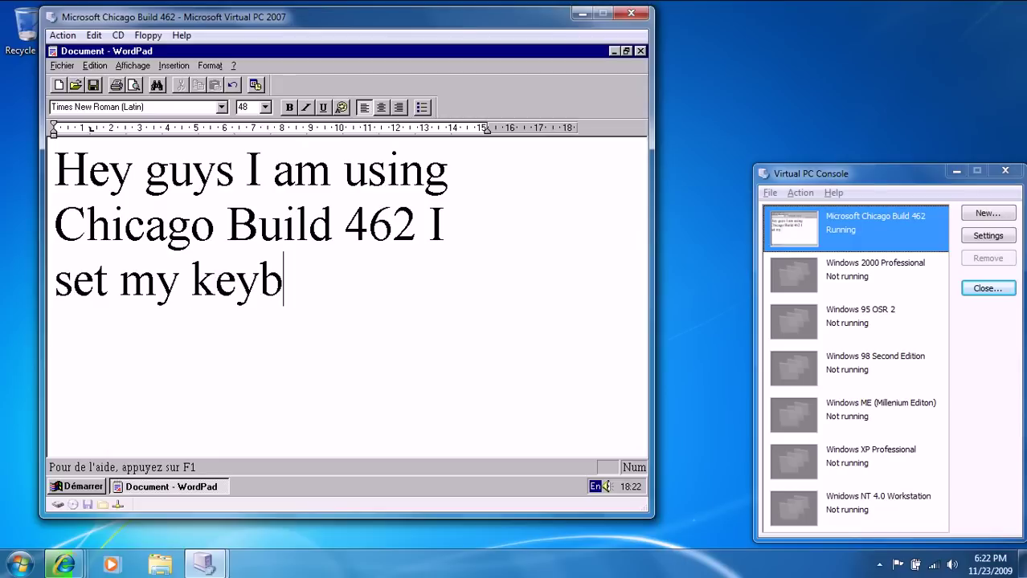
pyautogui.write('oard t')
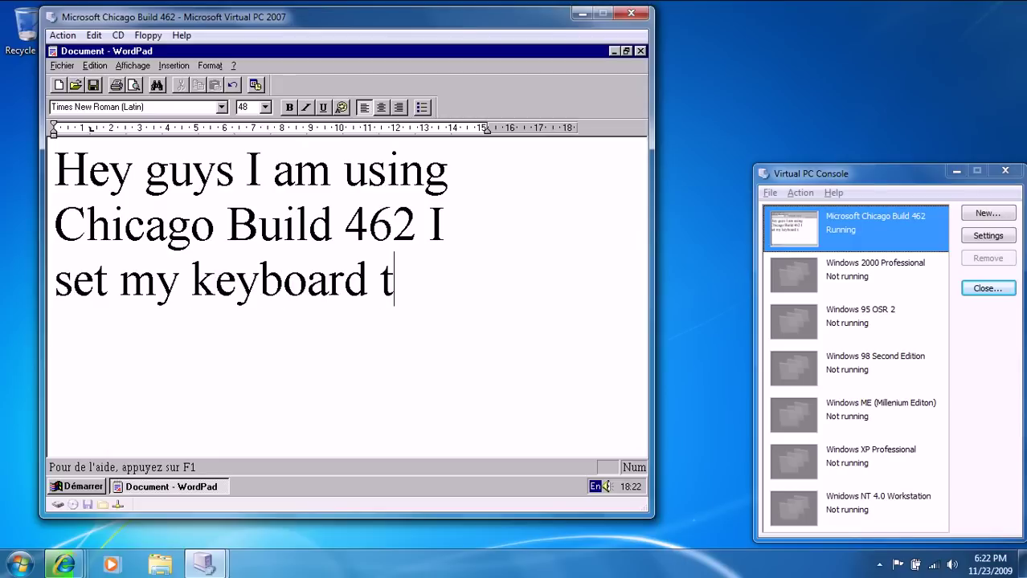
pyautogui.write('o Eng')
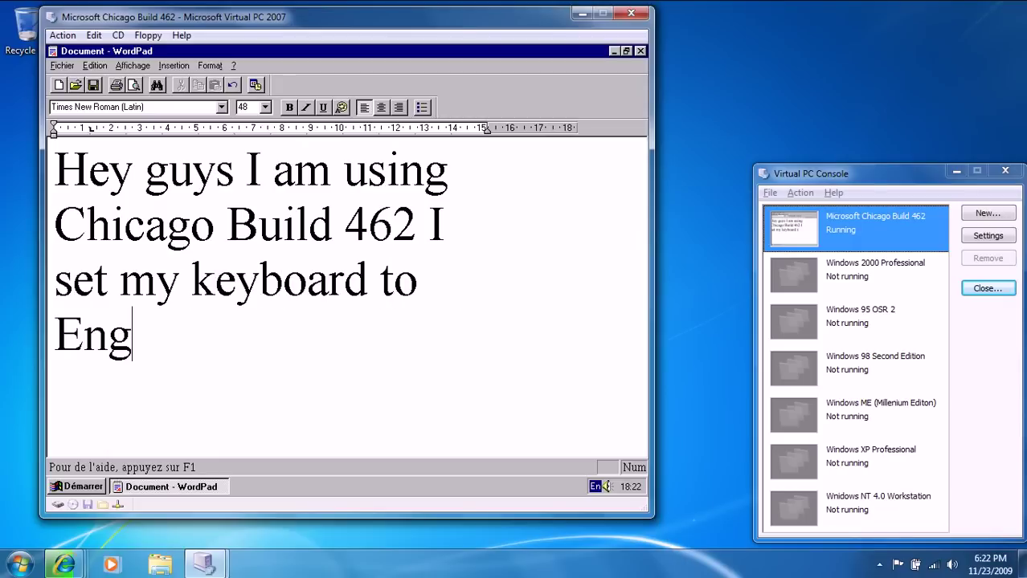
pyautogui.write('lish b')
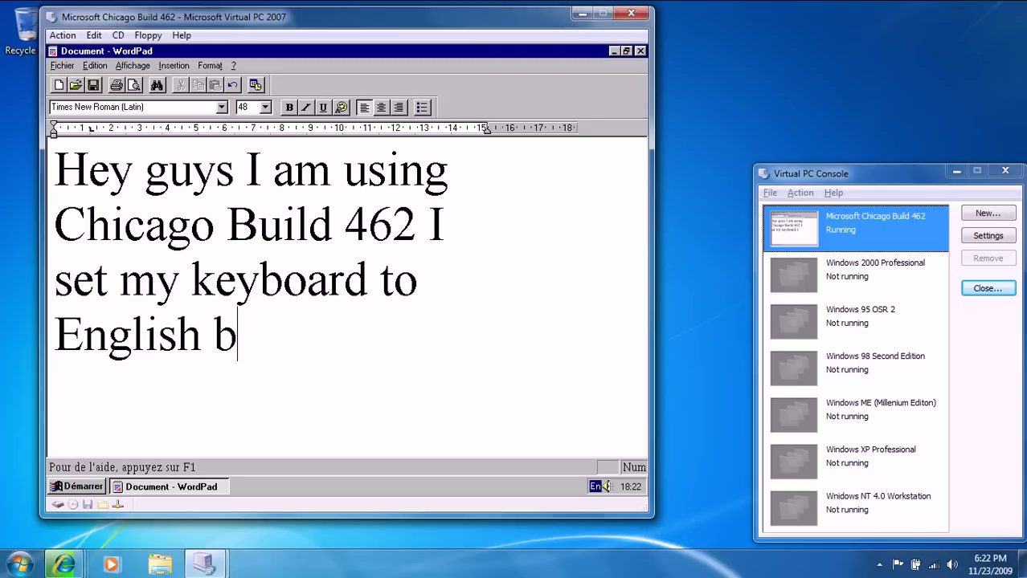
pyautogui.write('ut it ')
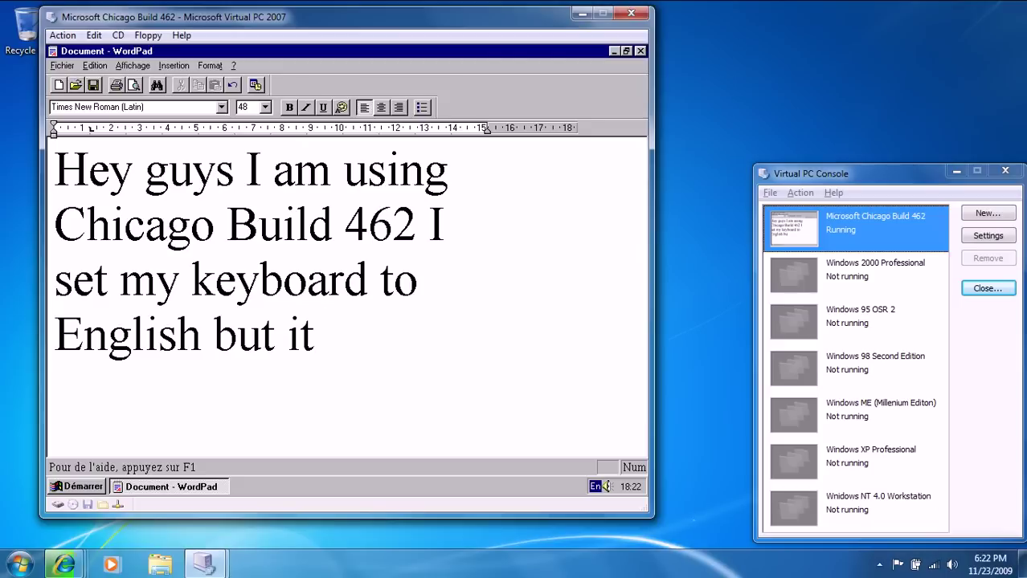
pyautogui.write('was in F')
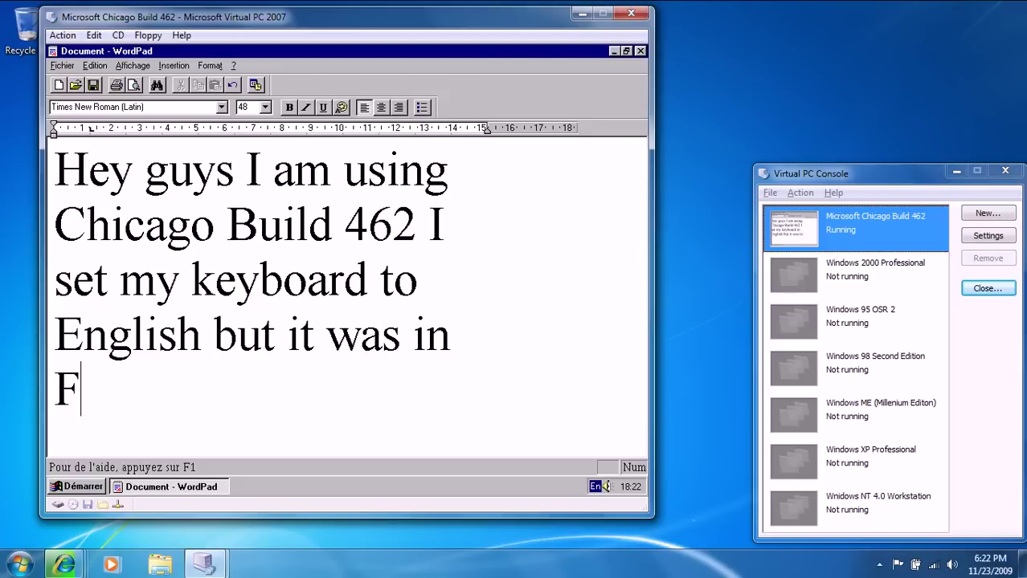
pyautogui.write('rea')
pyautogui.press('BackSpace')
pyautogui.write('nch so')
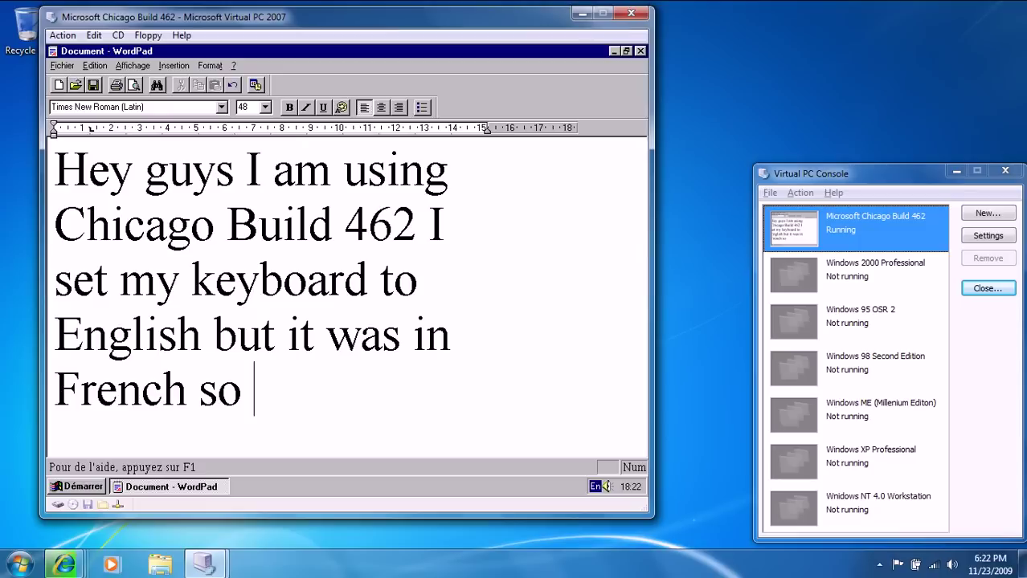
# Finish the sentence in the document with "i'm using now LOL"
pyautogui.write("i'm ud")
pyautogui.press('BackSpace')
pyautogui.write('sing')
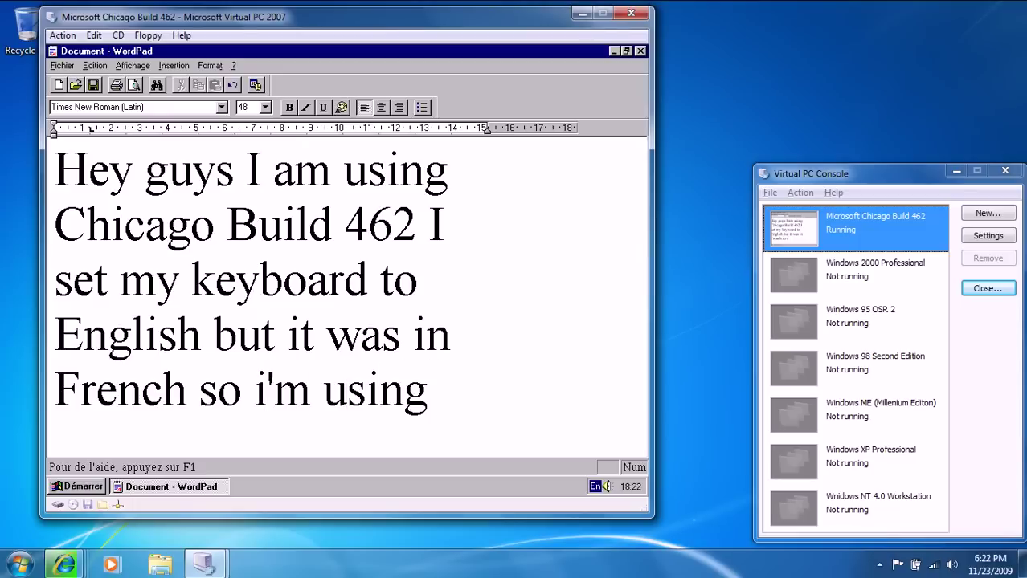
pyautogui.write(' now LOL')
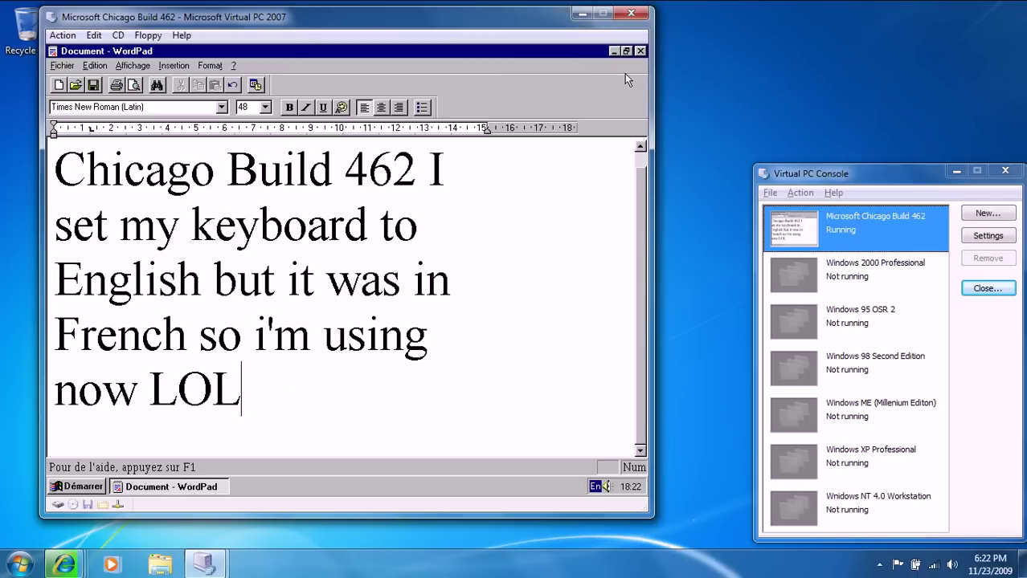
# Close WordPad without saving the document, and shut down the virtual machine's Windows with the "Arrêter l'ordinateur" option
pyautogui.click(641, 51)
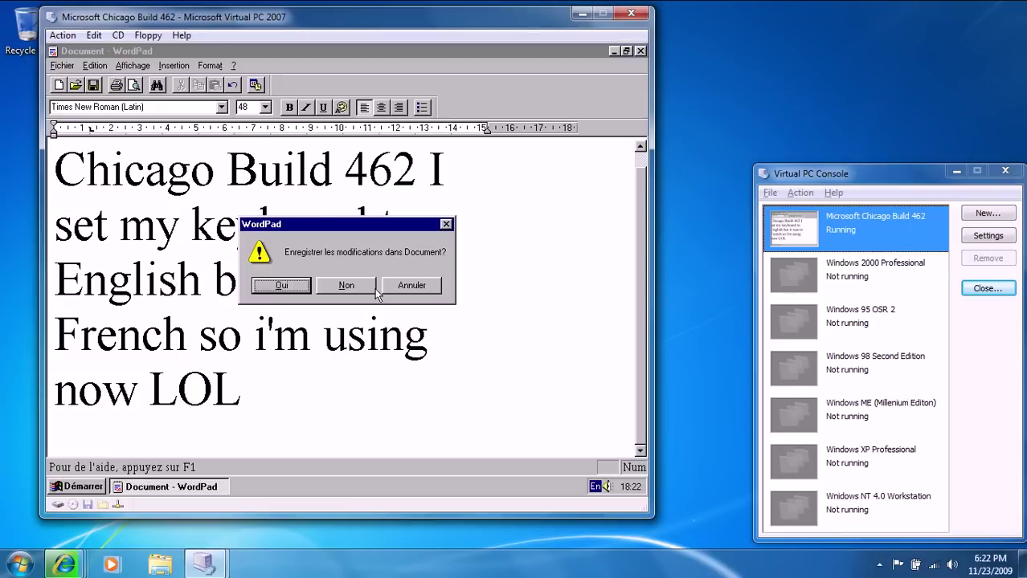
pyautogui.click(344, 285)
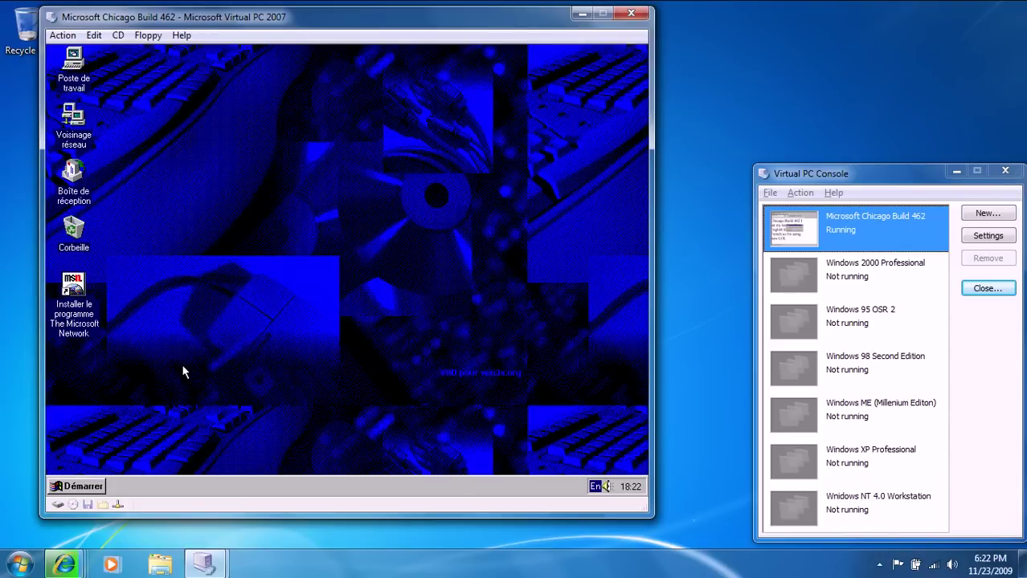
pyautogui.click(81, 487)
pyautogui.click(92, 472)
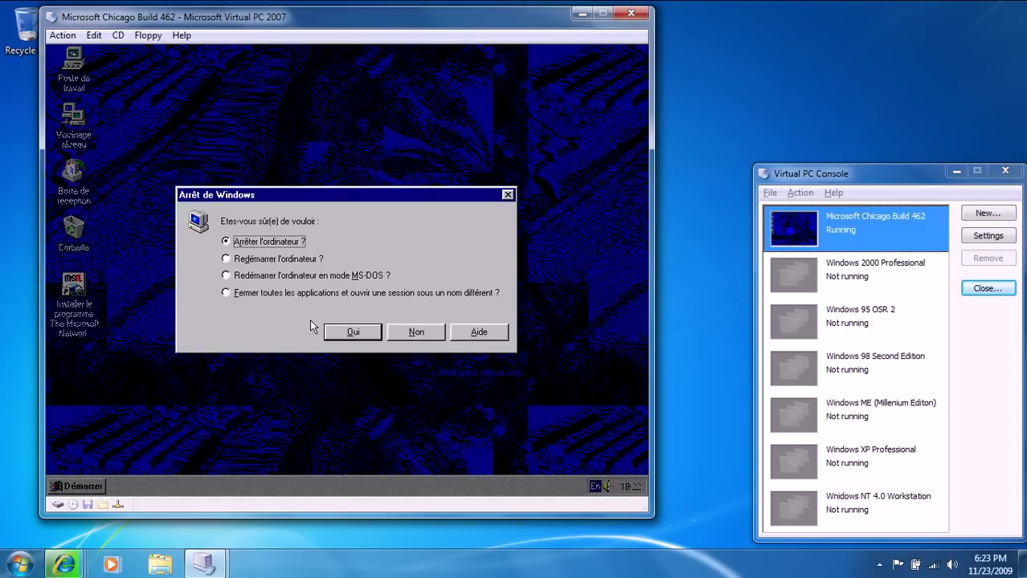
pyautogui.click(329, 332)
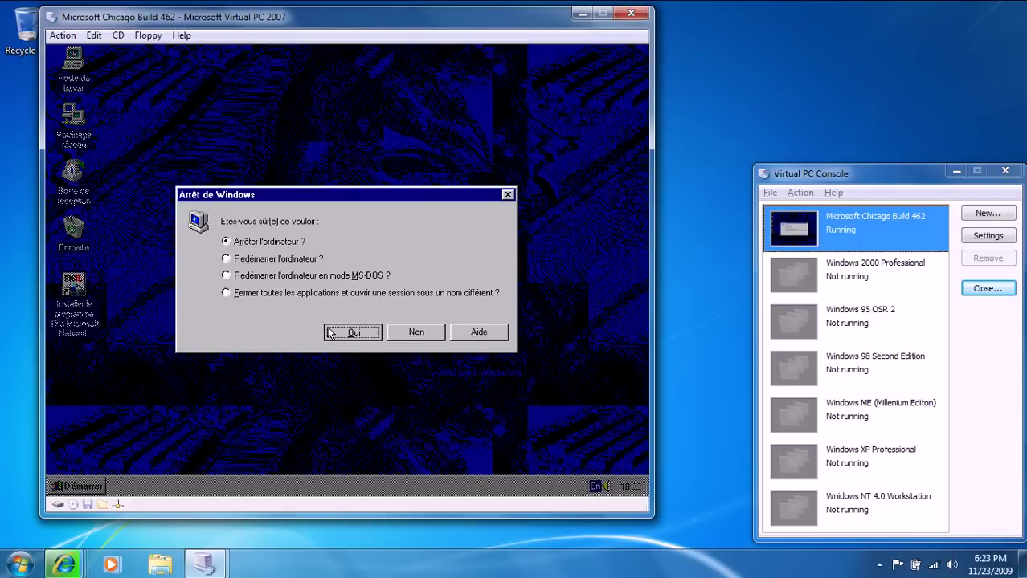